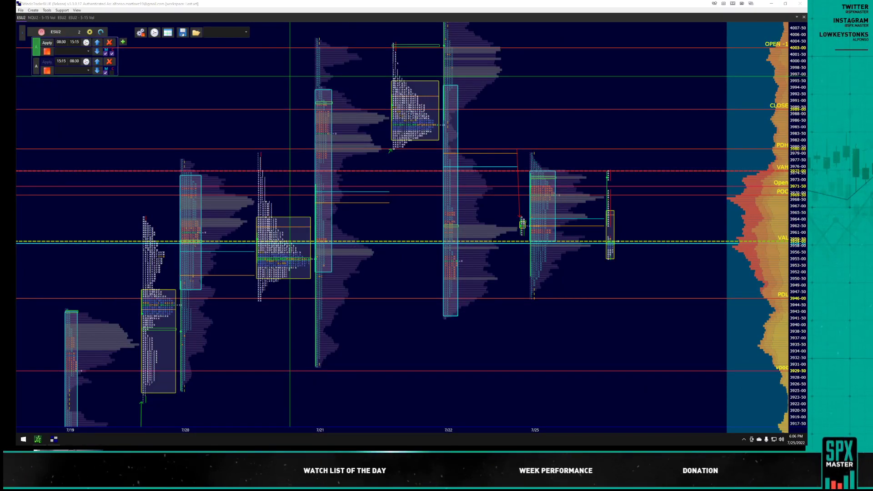
- Zoom the ES profile chart out, then in on the 7/20–7/25 sessions until TPO letters are readable
scroll(523, 270, down, 3)
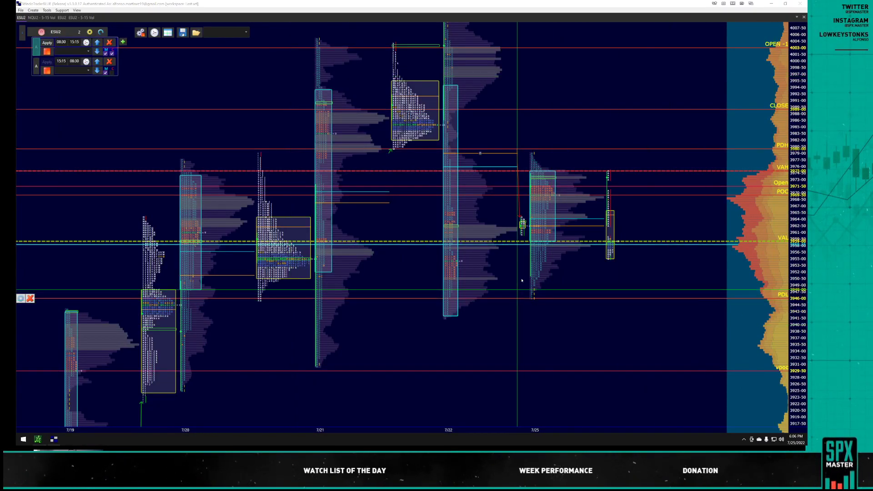
scroll(522, 270, up, 5)
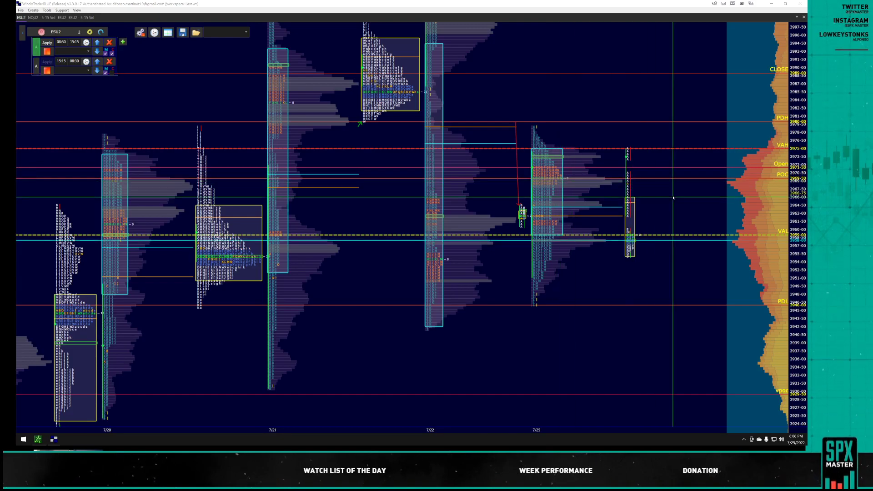
scroll(593, 202, down, 3)
mouse_move(578, 196)
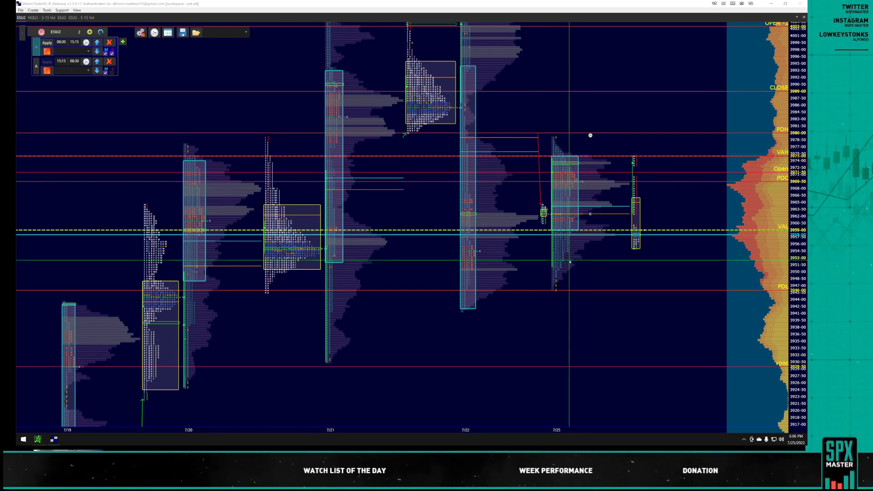
scroll(577, 267, up, 1)
scroll(577, 266, up, 1)
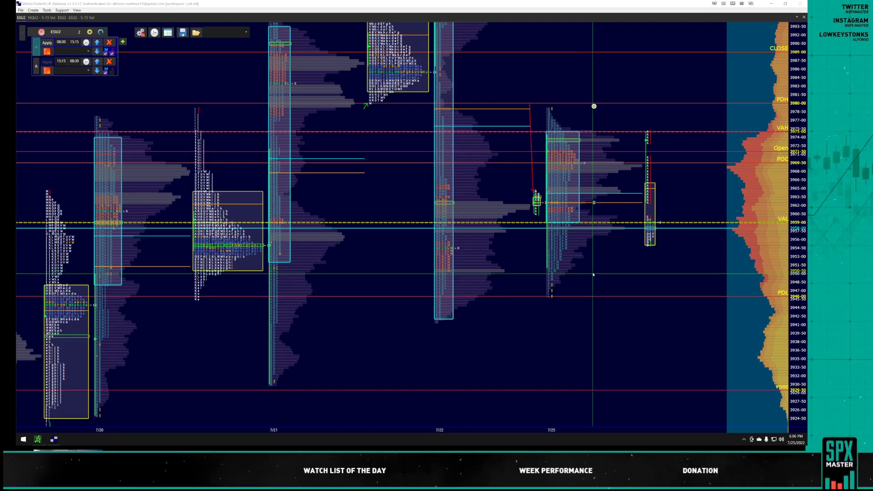
mouse_move(595, 287)
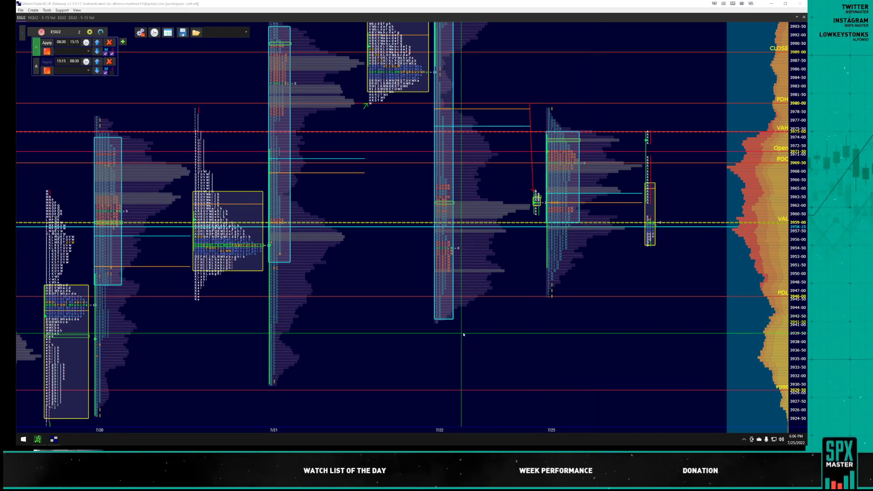
scroll(466, 335, up, 3)
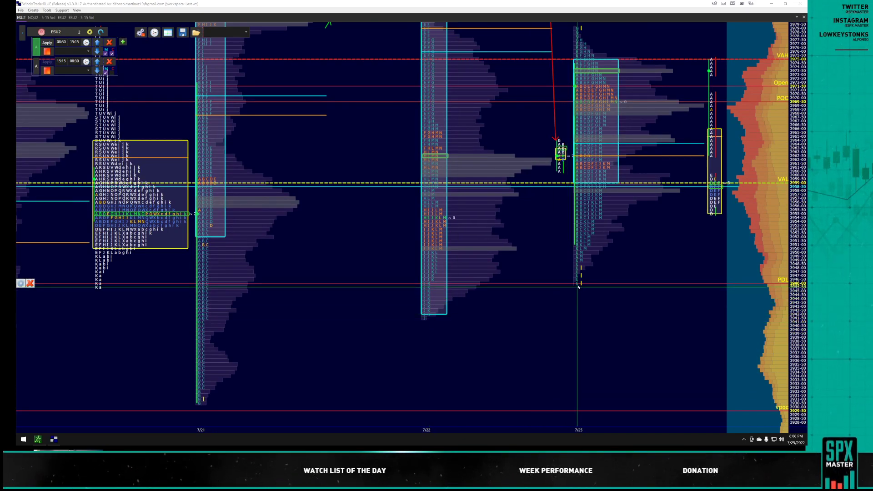
- Zoom and pan across the 7/21–7/25 ES profiles to review the level near 3957.50
scroll(637, 287, down, 2)
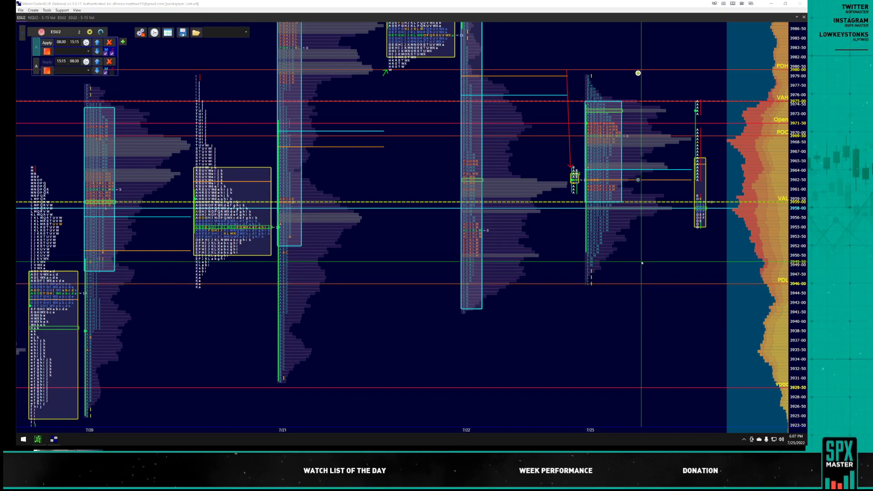
scroll(636, 243, down, 2)
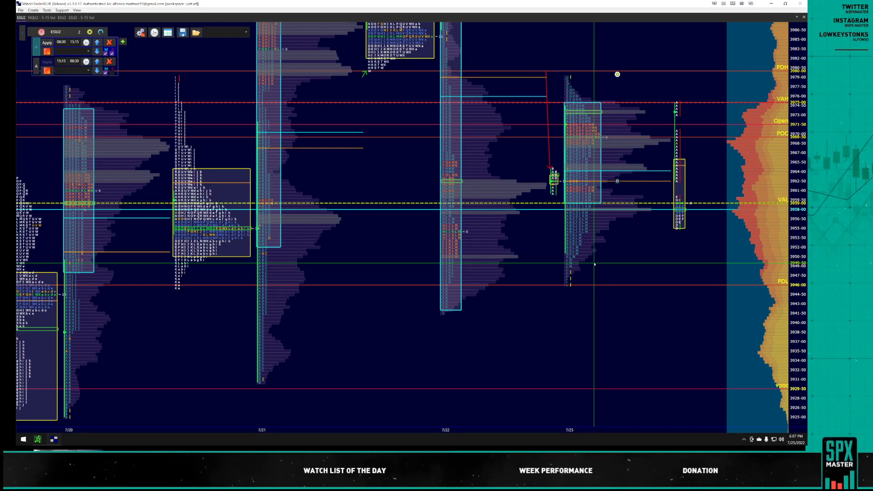
scroll(626, 193, up, 2)
scroll(627, 192, up, 2)
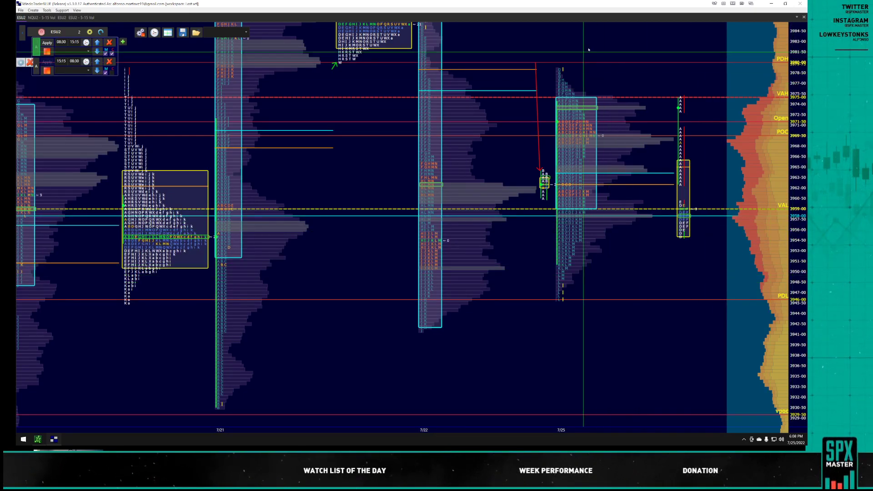
- Minimize the market-profile chart, bring thinkorswim forward, and load NUE into both charts
click(752, 5)
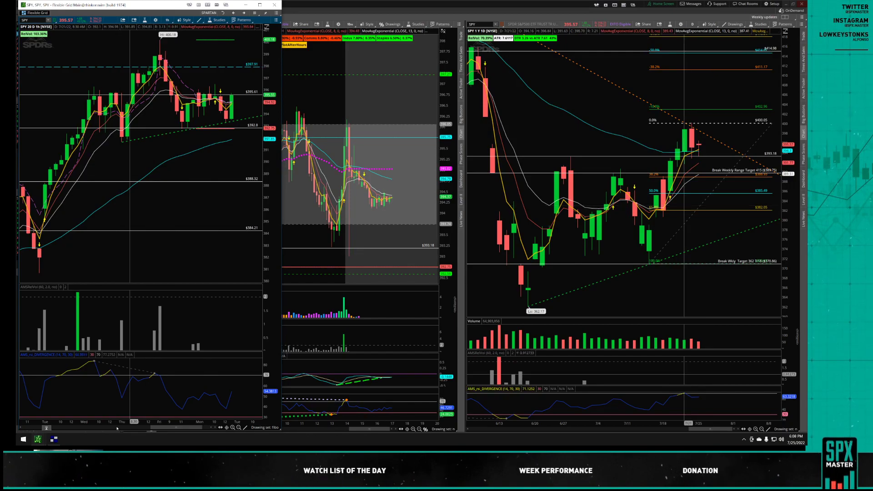
mouse_move(36, 440)
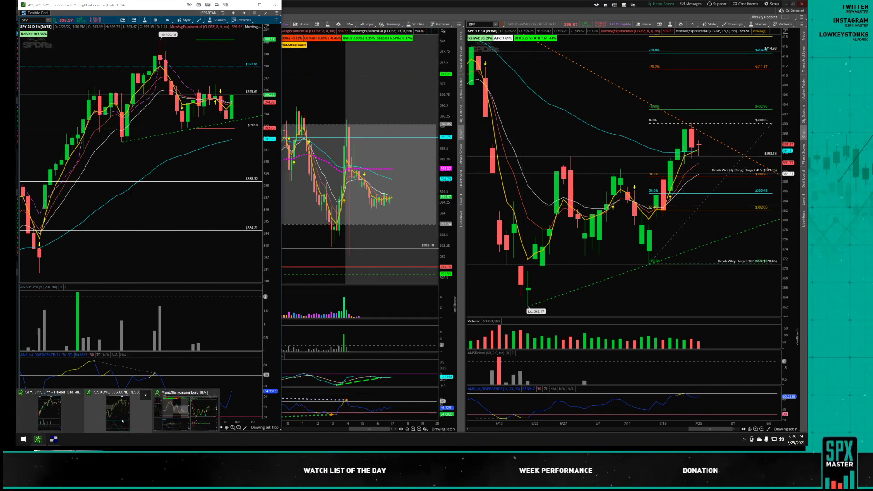
click(187, 412)
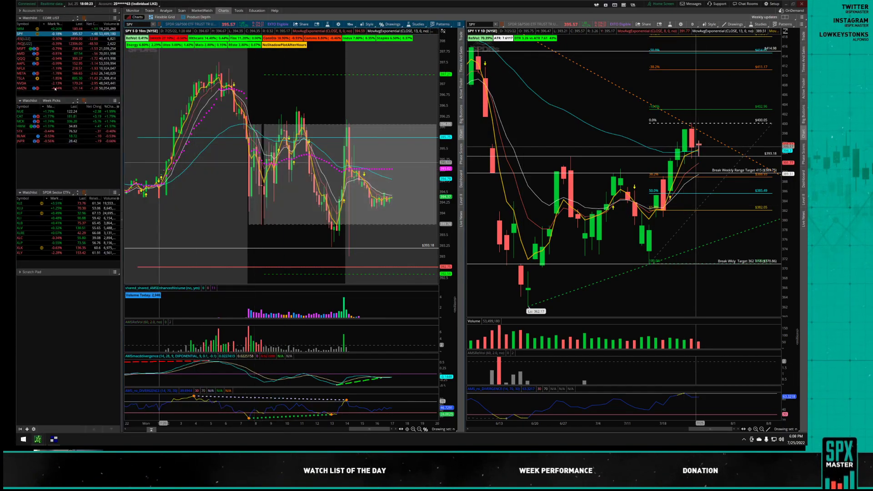
click(23, 112)
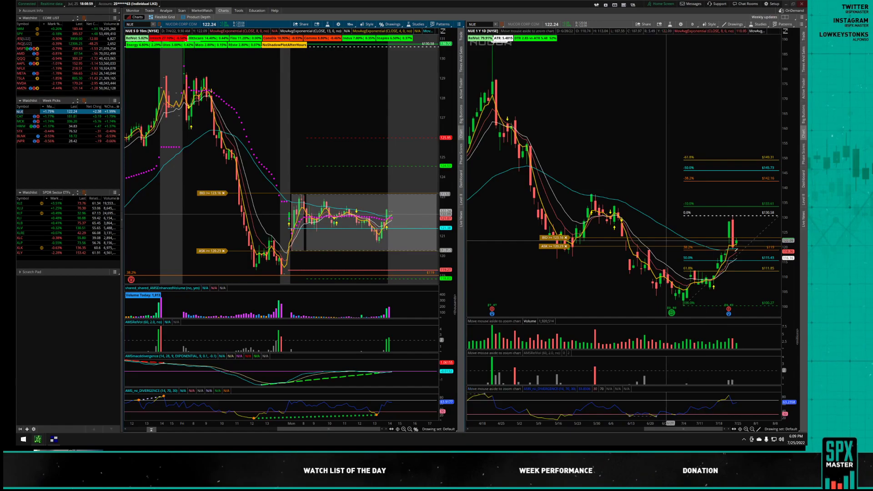
- Zoom NUE's daily chart to late June–July and mark a horizontal price level at 128.54
drag(667, 239, 768, 247)
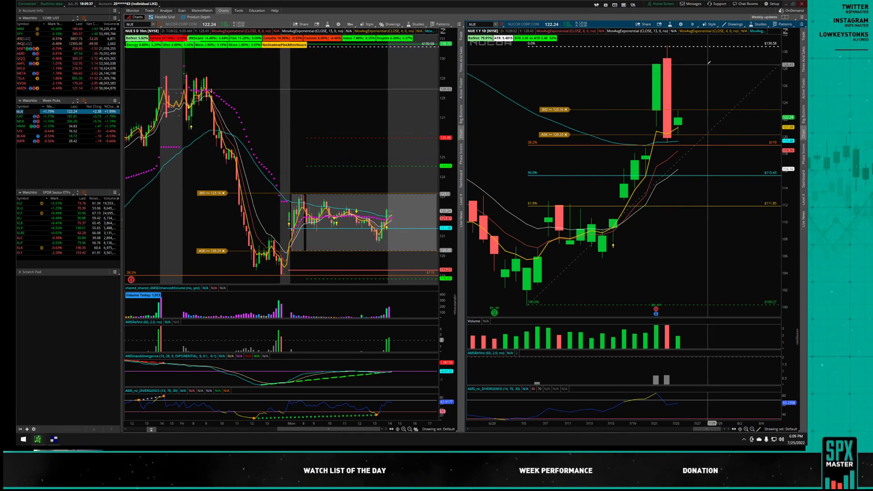
click(707, 64)
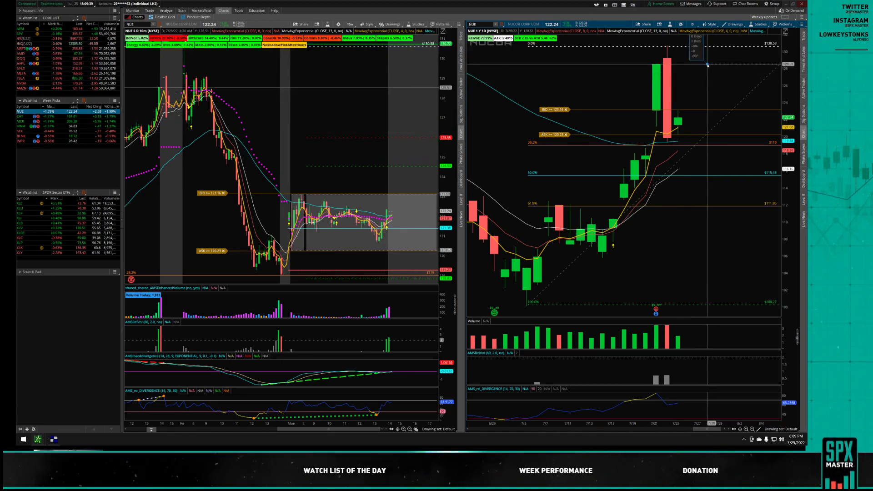
right_click(707, 64)
key(Escape)
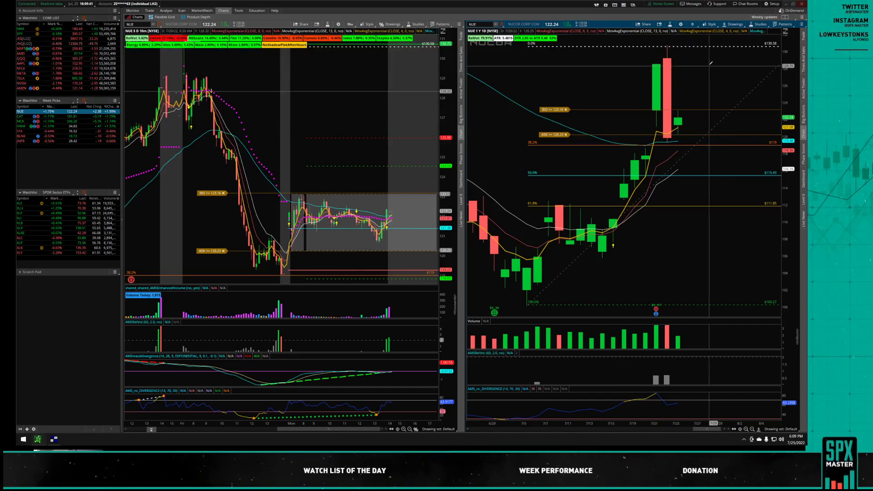
click(711, 63)
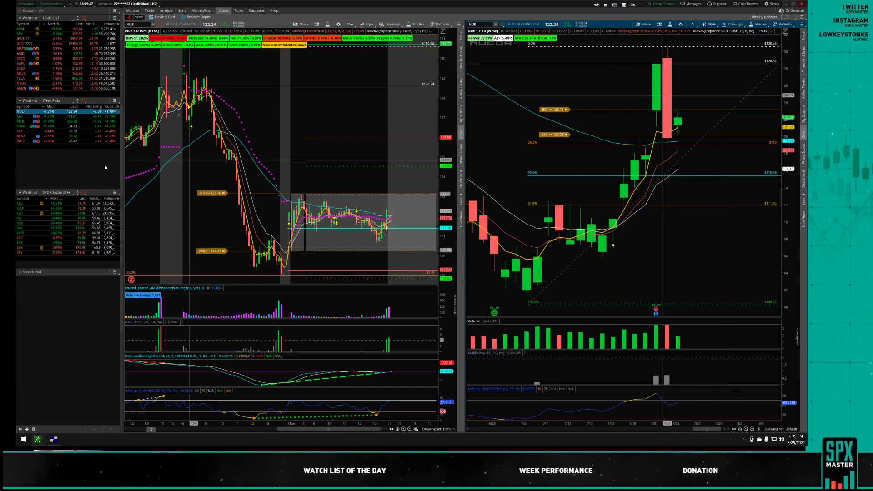
- Load CAT, widen the 10-minute chart's price range, and zoom the daily chart to mid-June onward
click(23, 117)
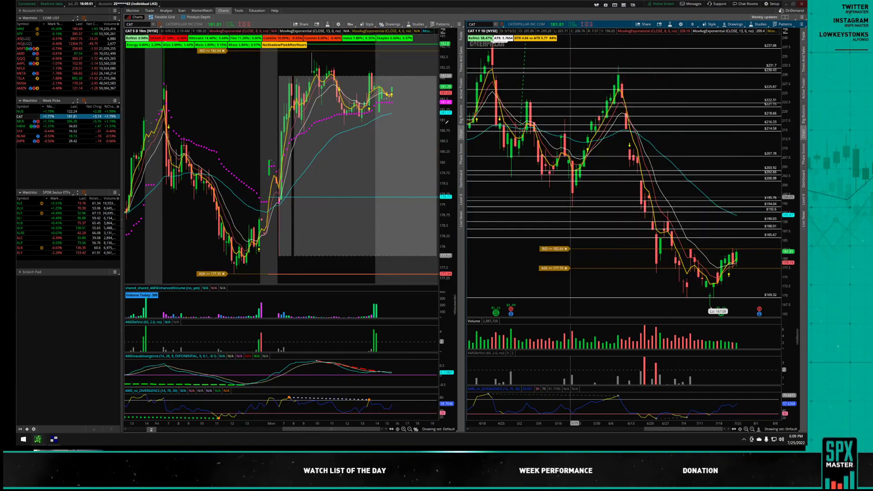
mouse_move(452, 150)
mouse_down()
mouse_move(452, 162)
mouse_move(454, 154)
mouse_up()
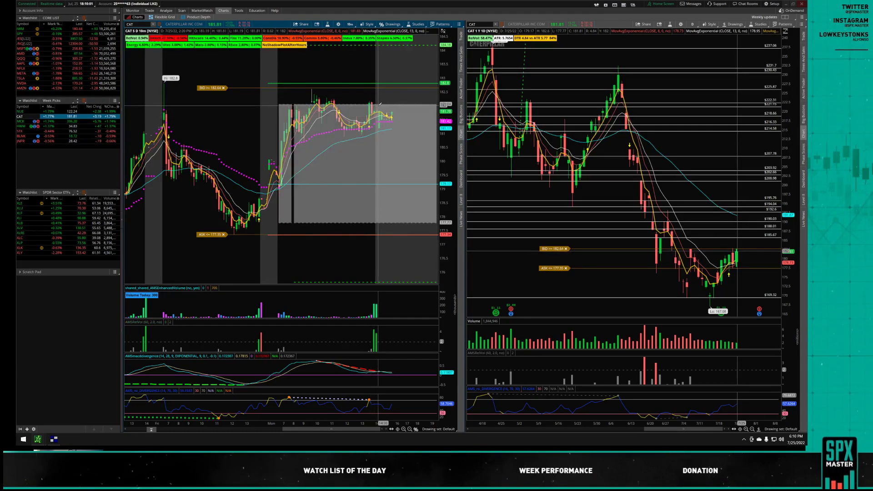
drag(641, 273, 780, 268)
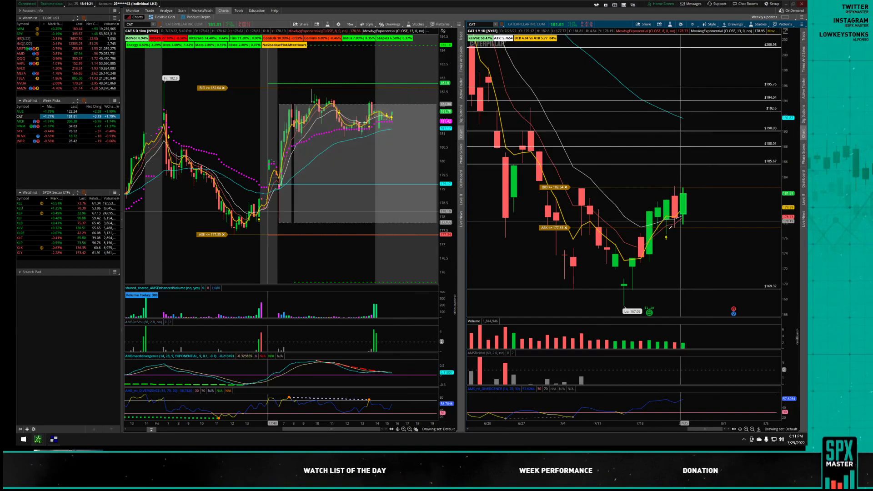
- Draw a rising trendline on CAT's daily chart from the 167.08 low along the higher lows
middle_click(670, 258)
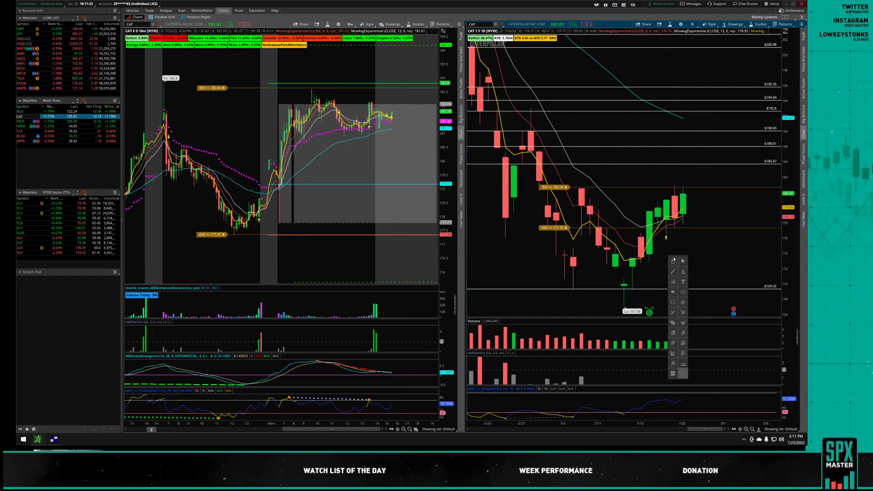
click(673, 272)
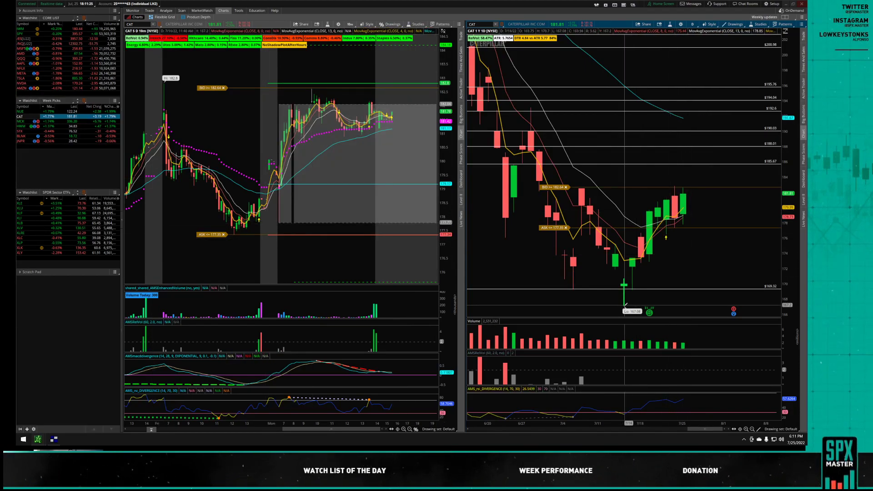
click(624, 304)
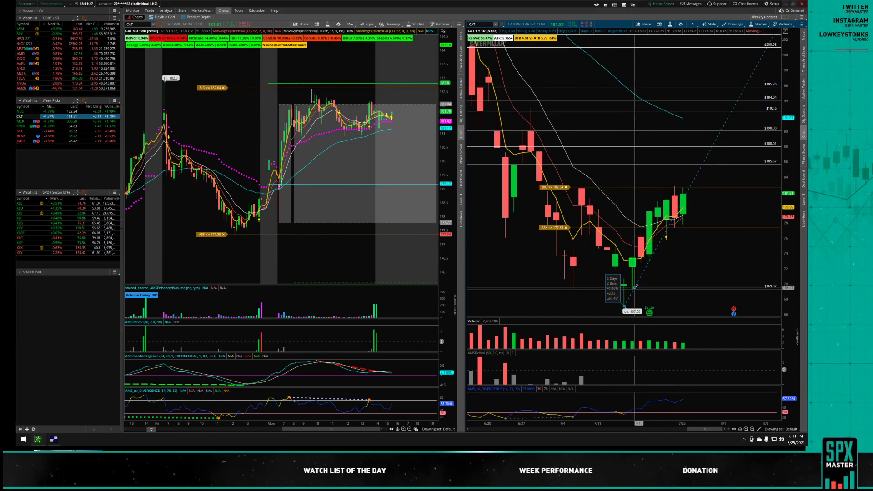
click(687, 221)
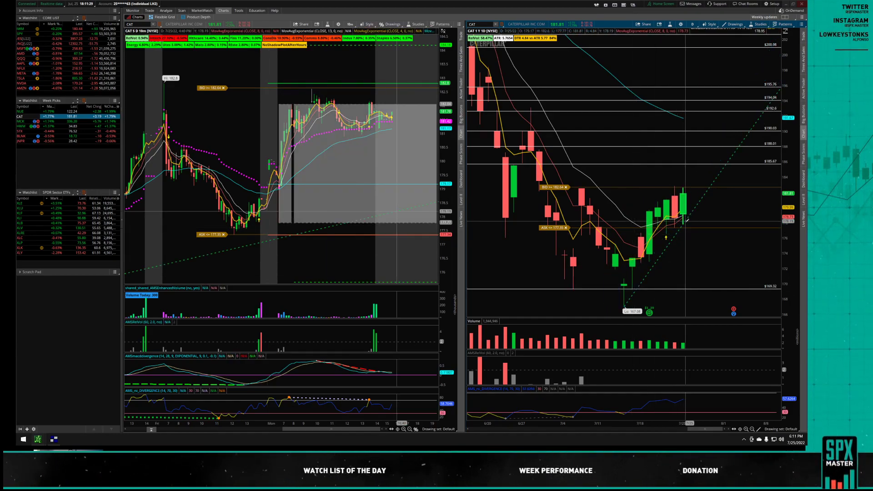
- Add a horizontal support level near 176 on CAT, then switch both charts to MCK
right_click(709, 235)
key(Escape)
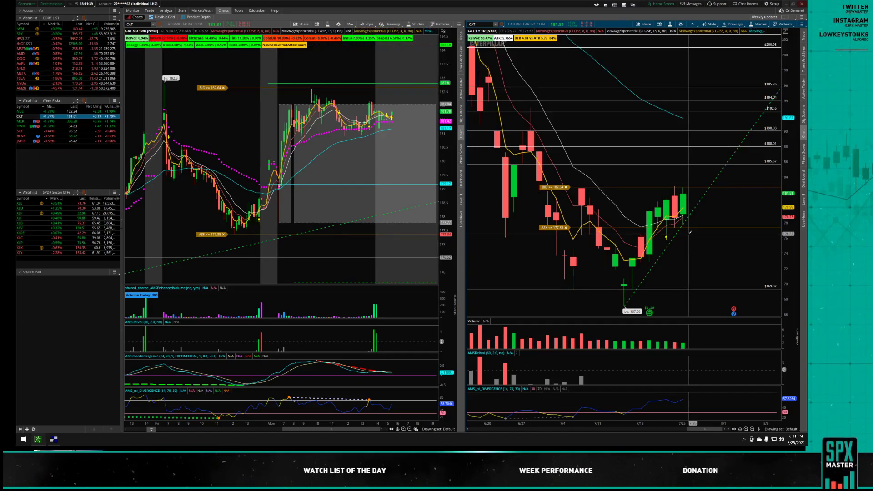
mouse_move(690, 233)
mouse_down()
mouse_move(710, 233)
mouse_move(712, 249)
mouse_move(717, 243)
mouse_move(665, 234)
mouse_move(668, 213)
mouse_move(702, 227)
mouse_up()
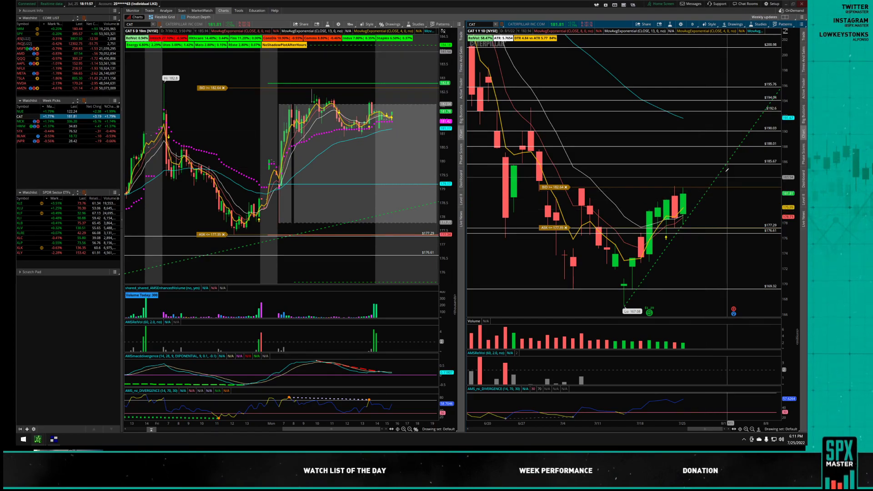
mouse_move(731, 159)
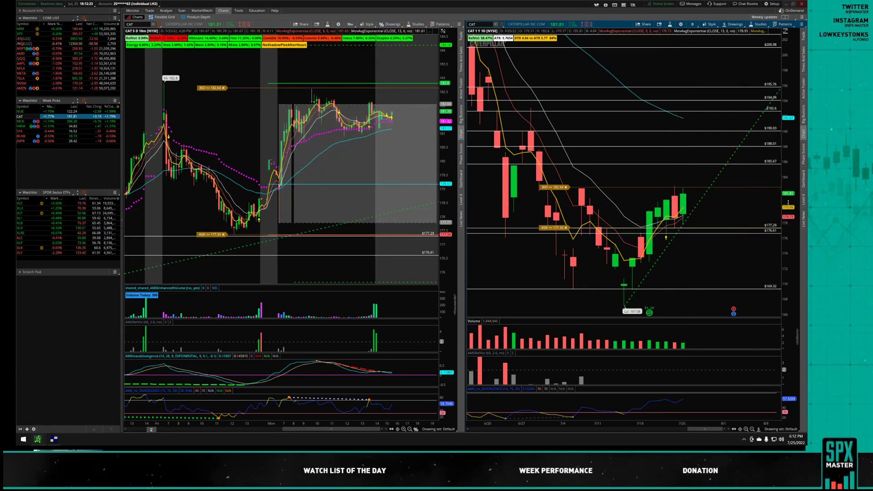
scroll(772, 206, up, 2)
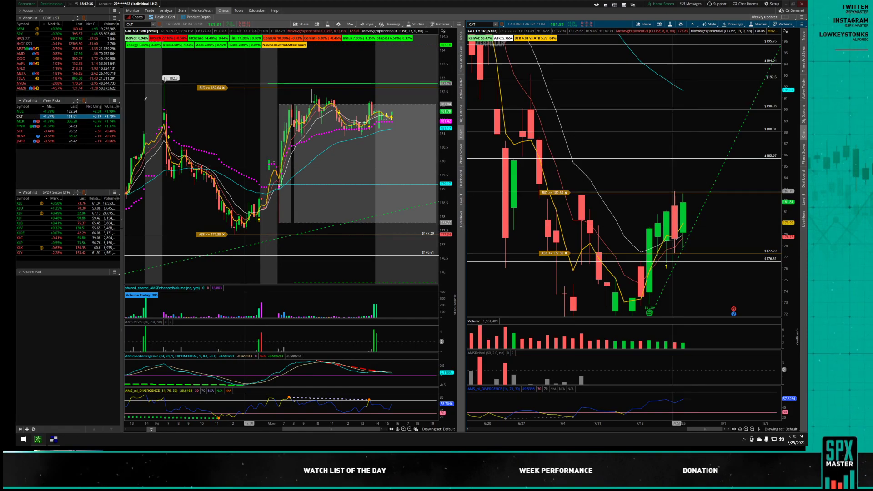
click(62, 121)
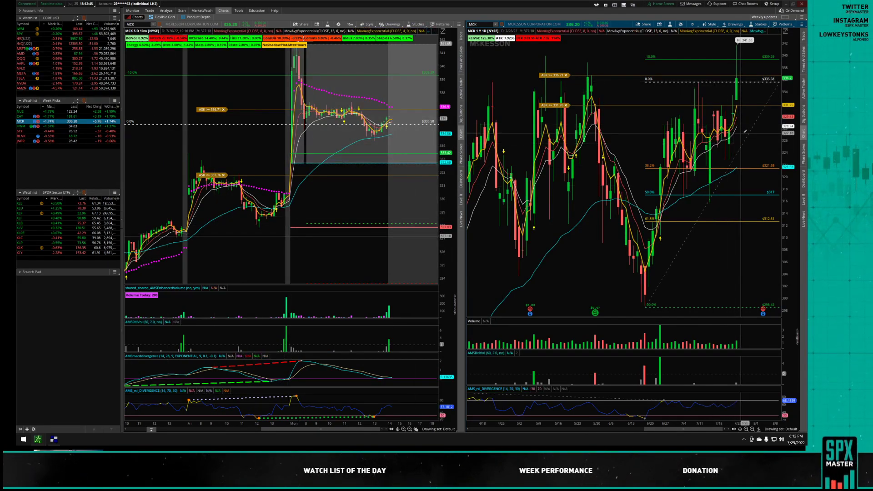
- Compress MCK's daily price scale and Autozoom to show the full one-year history
drag(796, 154, 798, 194)
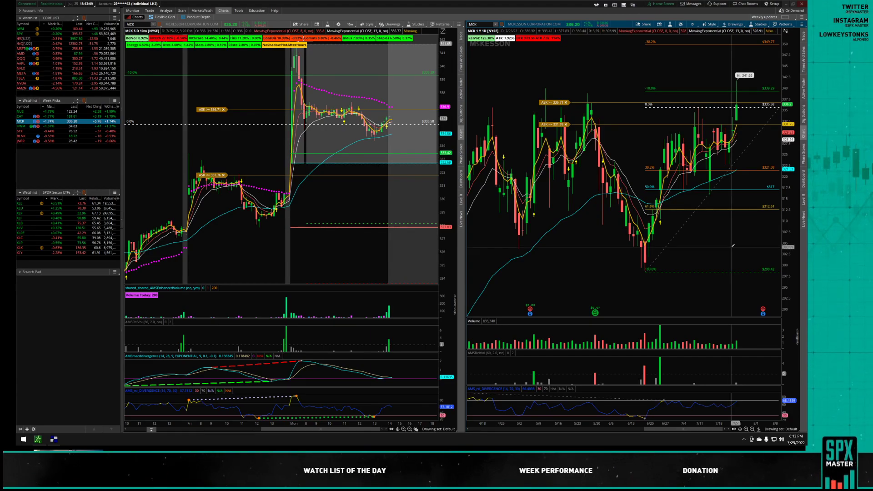
right_click(600, 72)
click(605, 74)
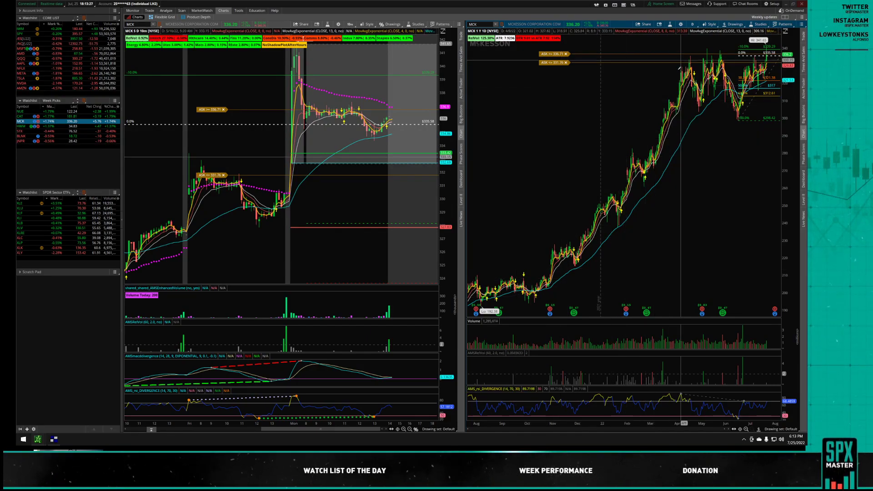
- Zoom MCK's daily chart to the range from mid-April to the latest July bars
mouse_move(678, 136)
mouse_down()
mouse_move(780, 113)
mouse_move(805, 78)
mouse_up()
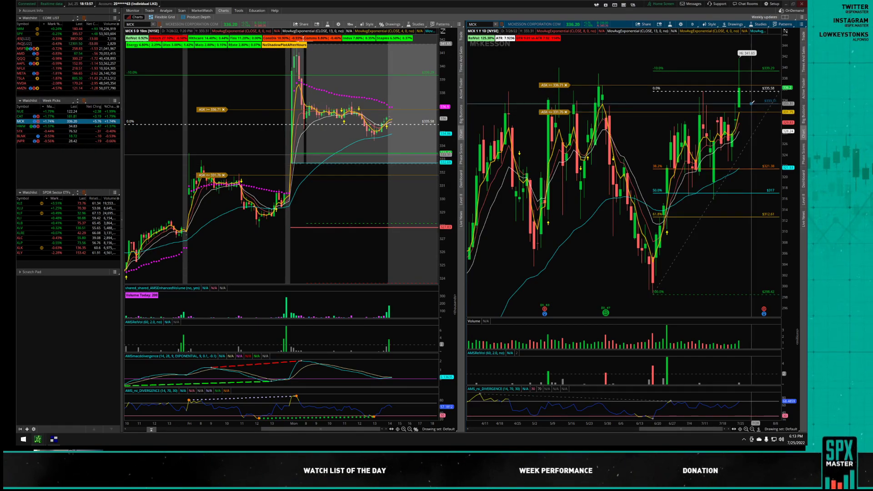
- Add a 333.31 price level to MCK and compress the daily chart's price scale
click(753, 103)
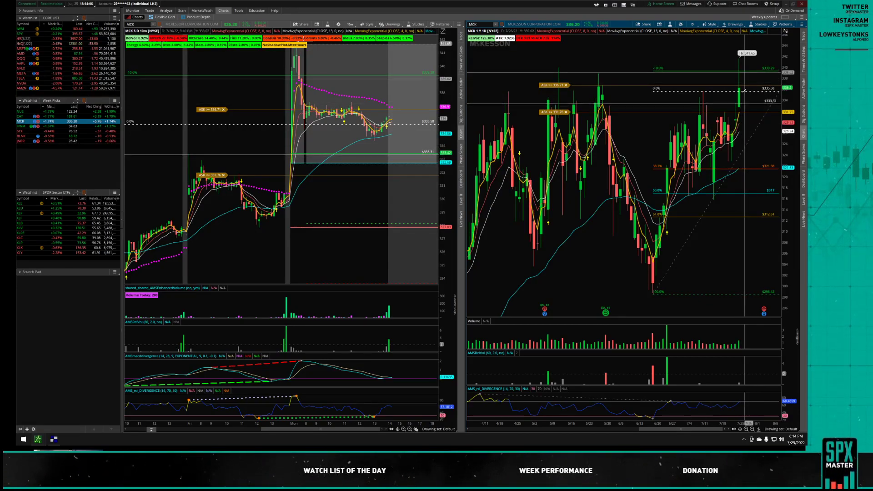
drag(790, 57, 787, 101)
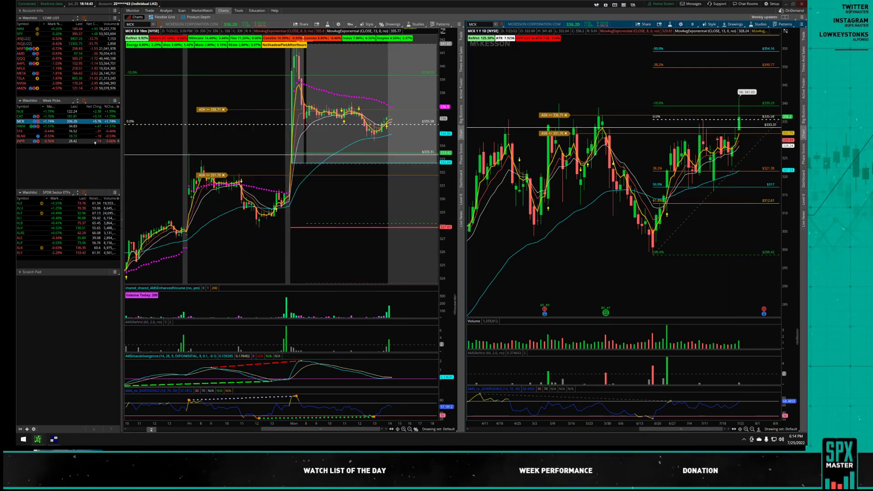
- Switch both charts to HWM and place a price level at 36.02 above the 35.33 line
click(24, 127)
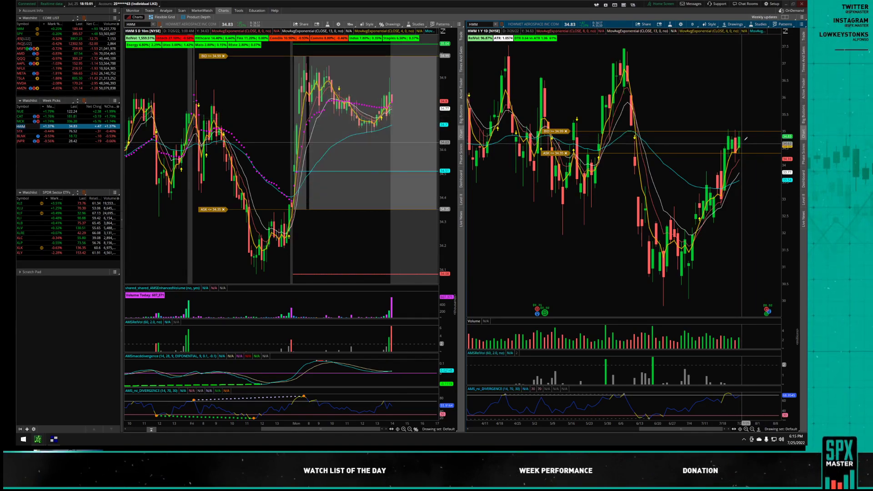
middle_click(744, 119)
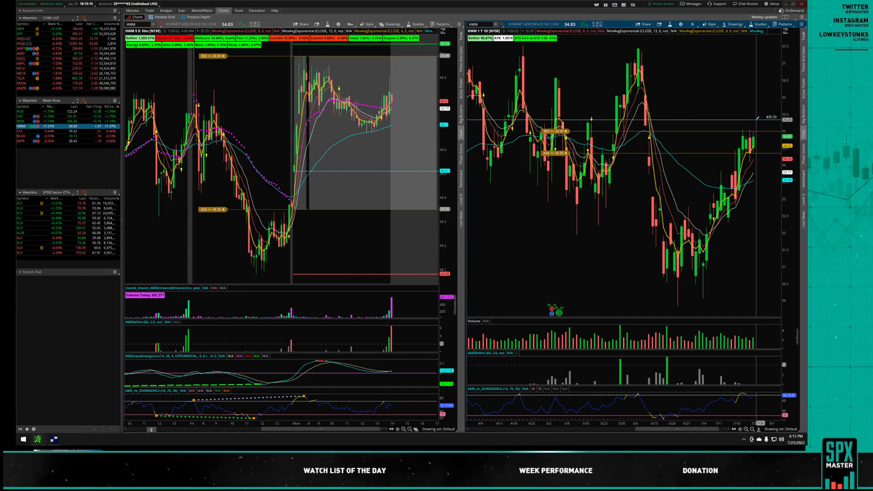
click(758, 118)
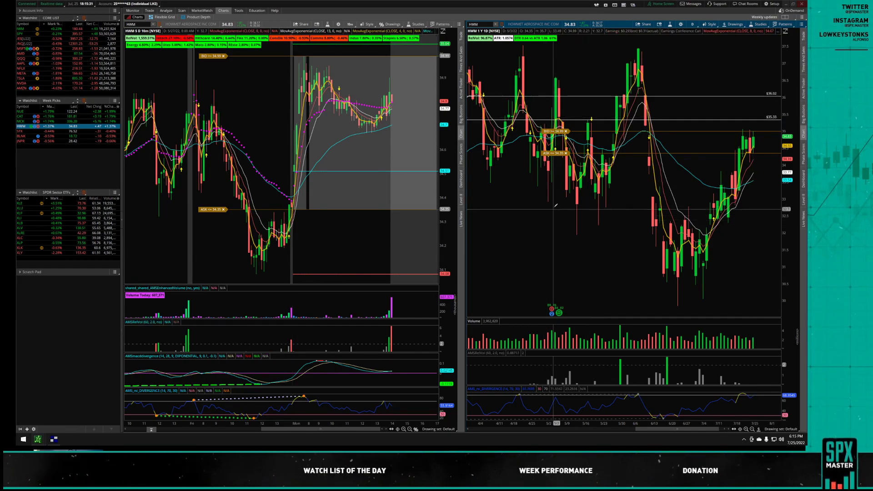
- Set HWM's daily chart to a 1-year range, then zoom it to May through late July
right_click(724, 93)
click(725, 97)
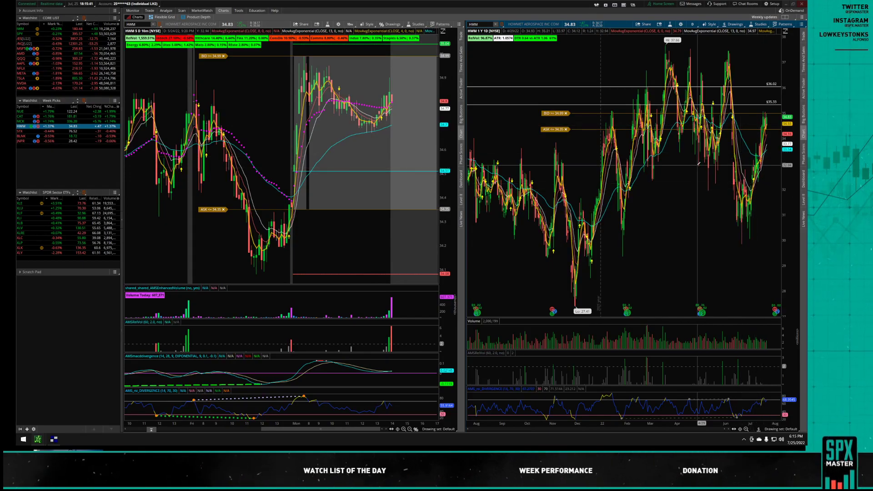
drag(698, 164, 792, 137)
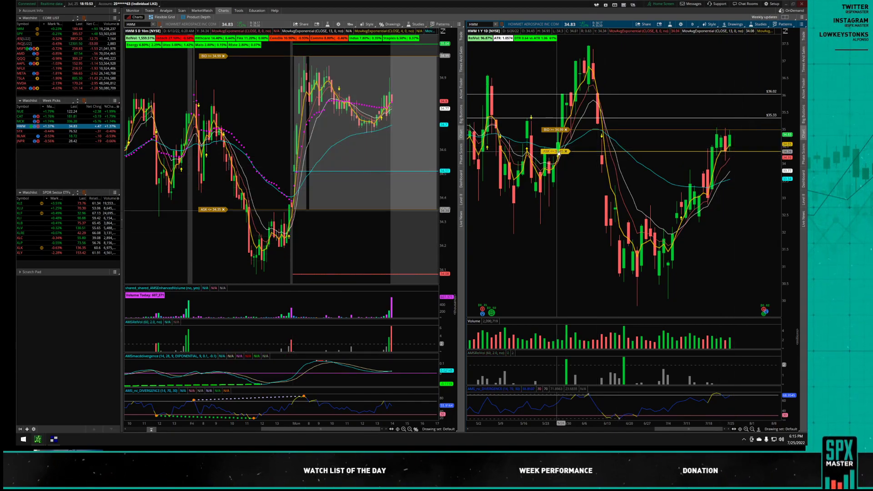
- Add price levels at 34.06 and 33.81 on the HWM daily chart, then load STX on both charts
middle_click(744, 164)
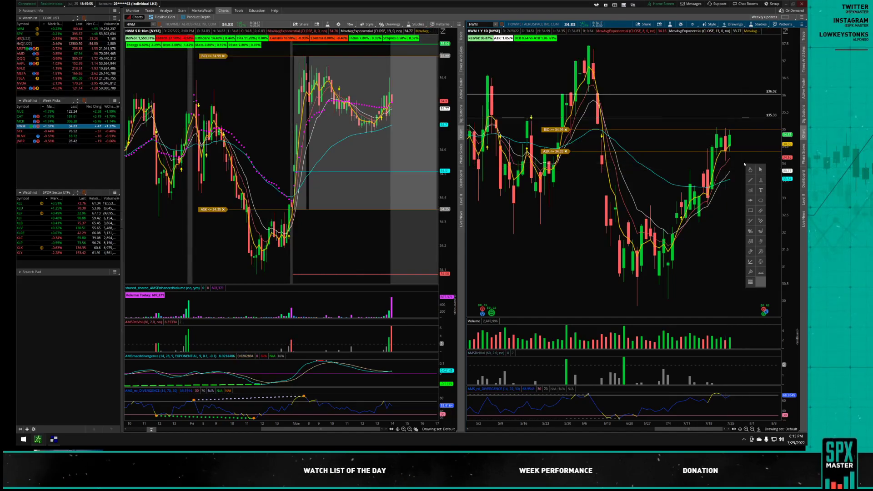
click(760, 181)
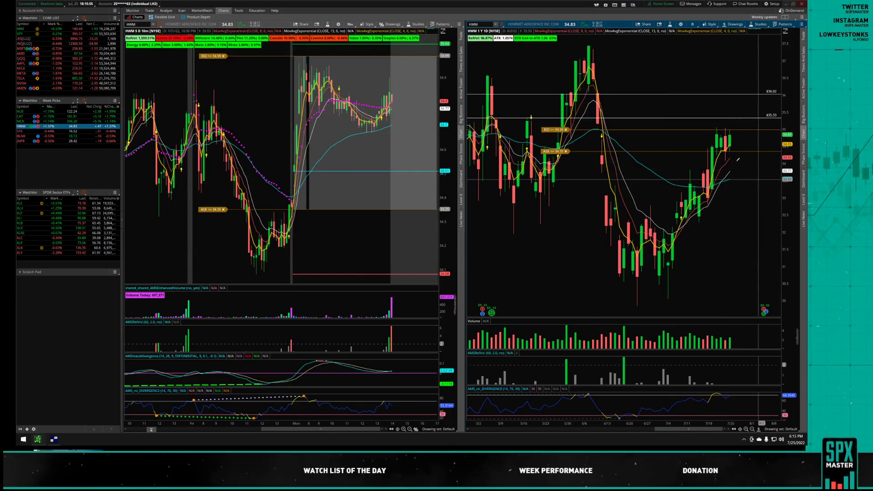
click(736, 160)
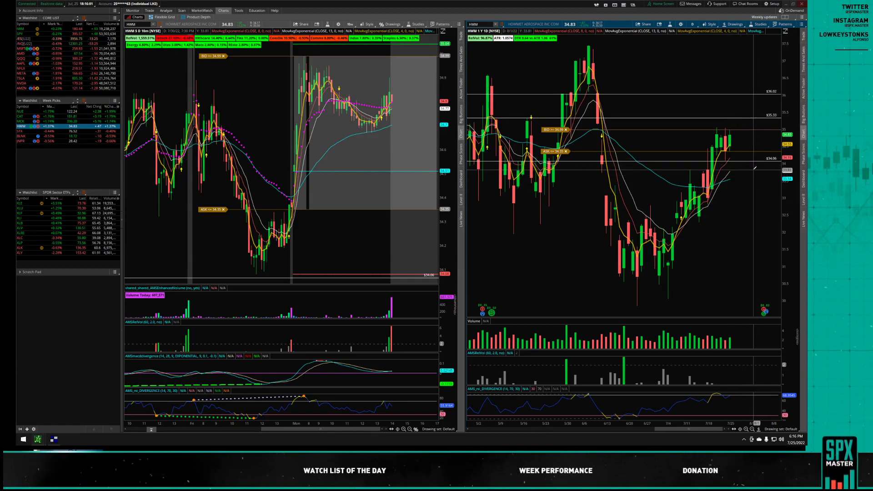
click(756, 169)
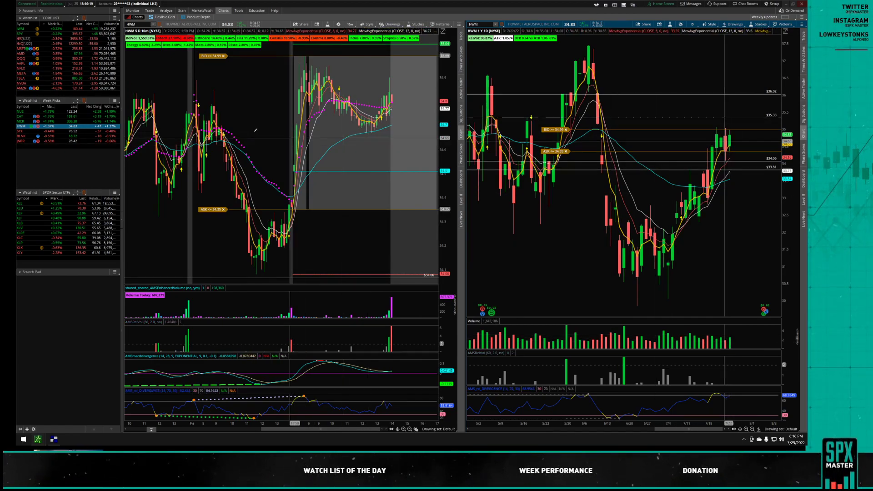
click(54, 132)
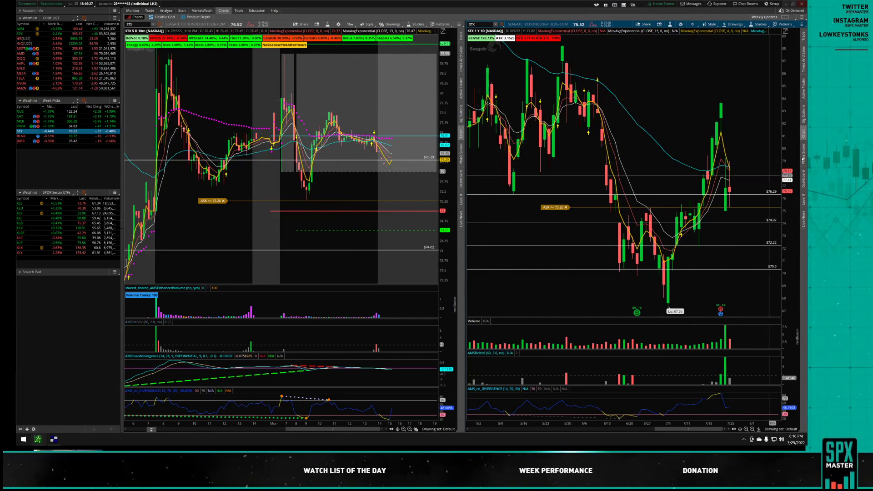
- Compress the STX daily price scale to show more range, then load BLNK on both charts
drag(794, 147, 794, 197)
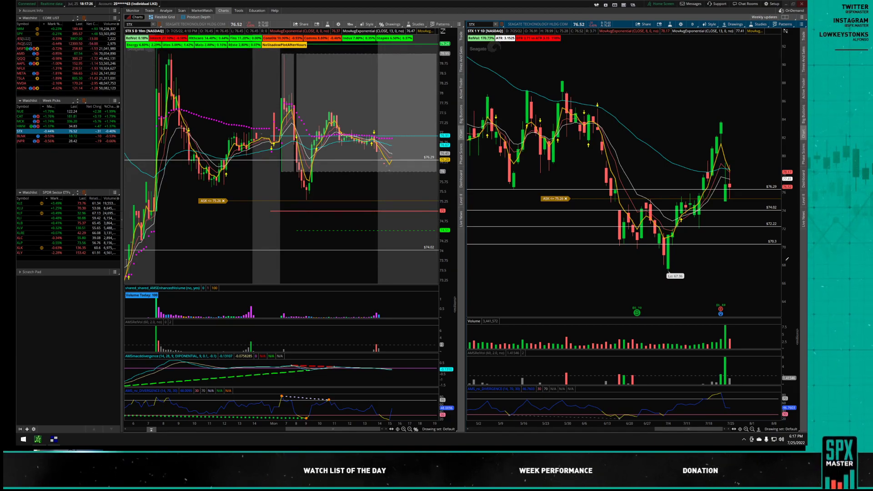
click(58, 137)
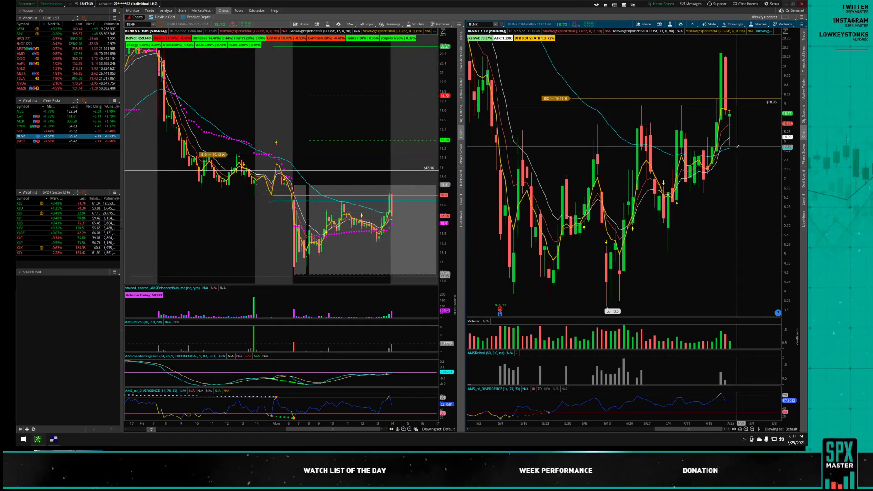
- Place a 17.81 price level on the BLNK daily chart and stretch the scale to reveal higher prices
middle_click(739, 151)
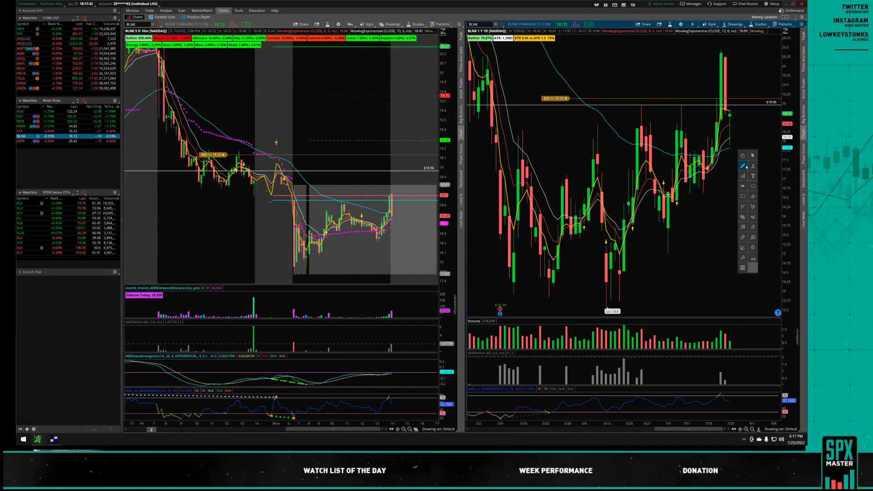
click(754, 166)
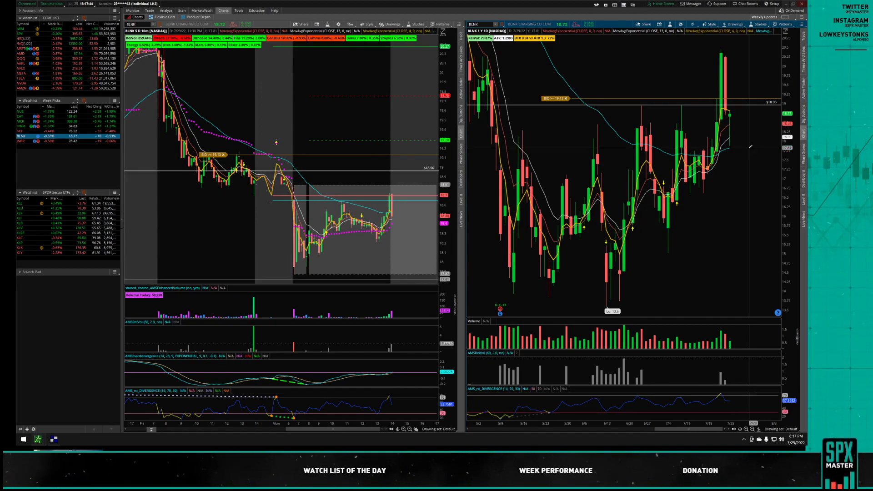
click(751, 147)
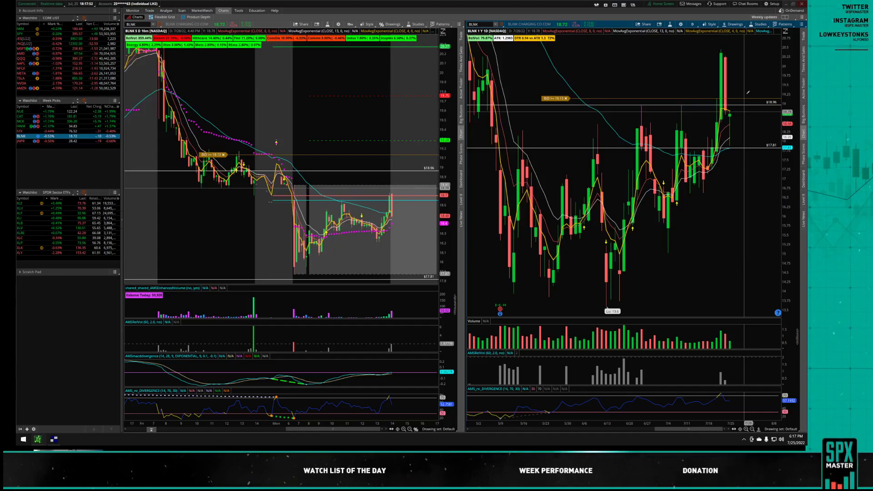
middle_click(753, 68)
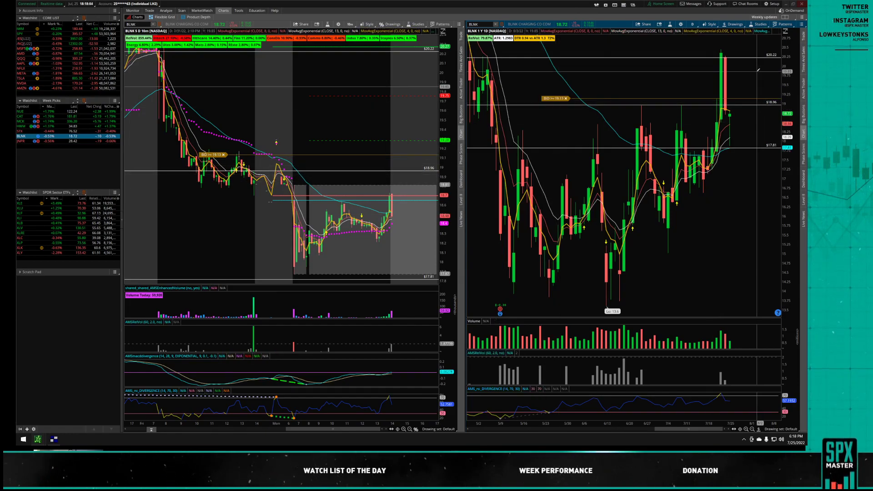
drag(790, 113, 790, 132)
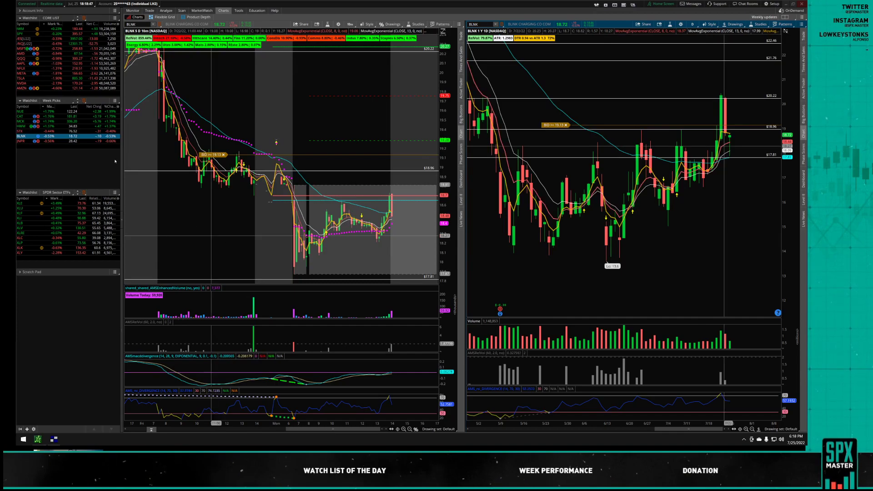
click(60, 142)
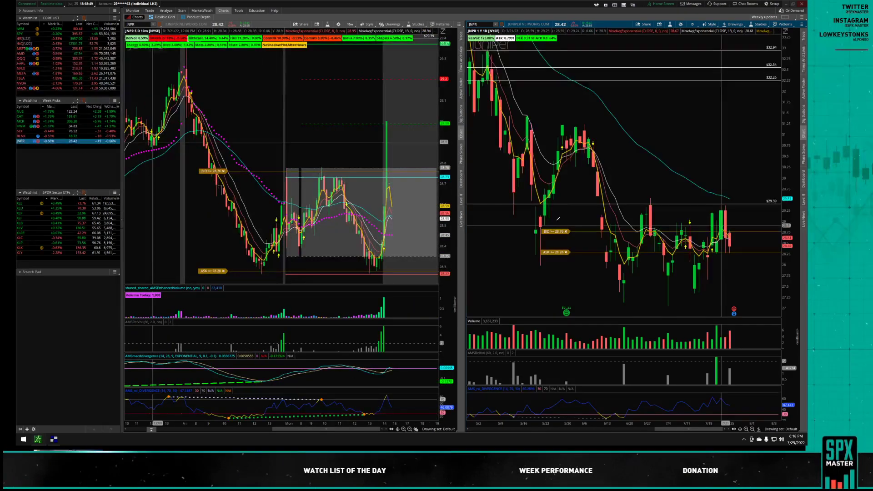